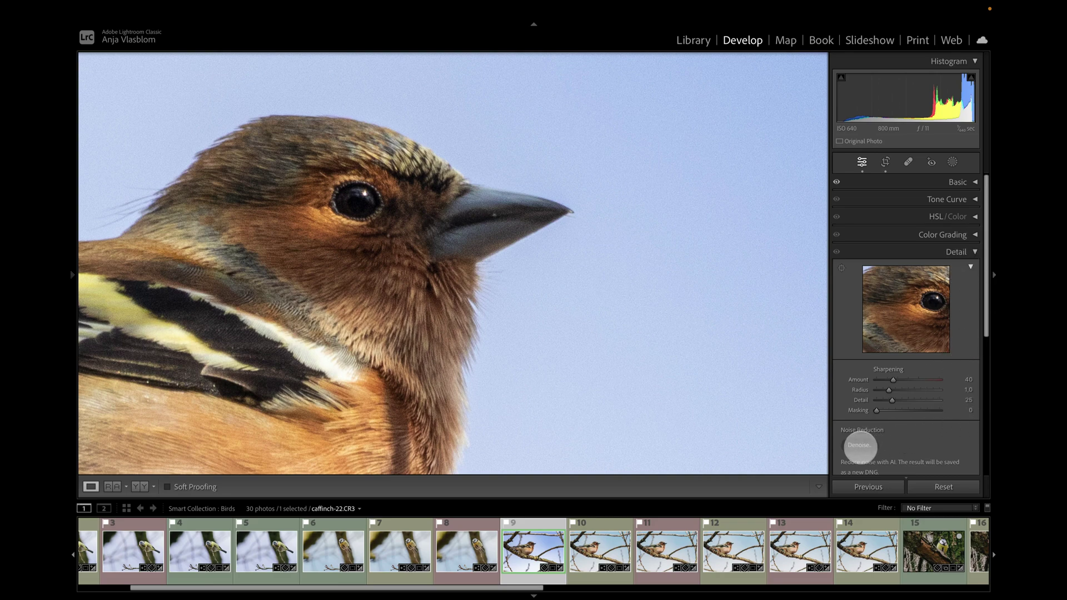
Look over the Detail settings of caffinch-22.CR3, expanding and collapsing Manual Noise Reduction.
click(863, 449)
scroll(909, 439, down, 3)
click(969, 417)
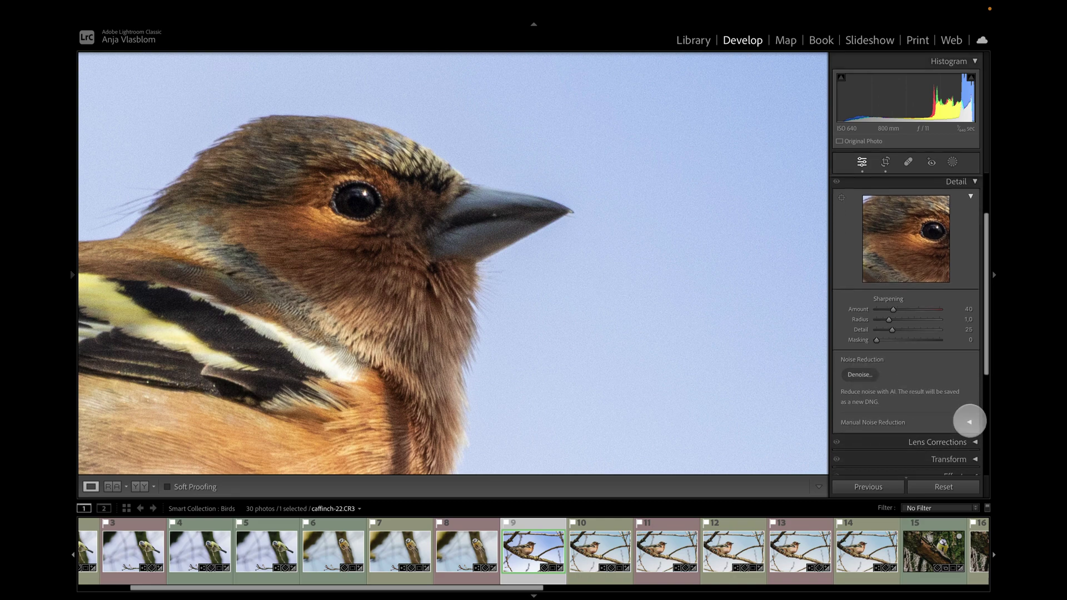
scroll(949, 412, down, 1)
scroll(949, 412, down, 1)
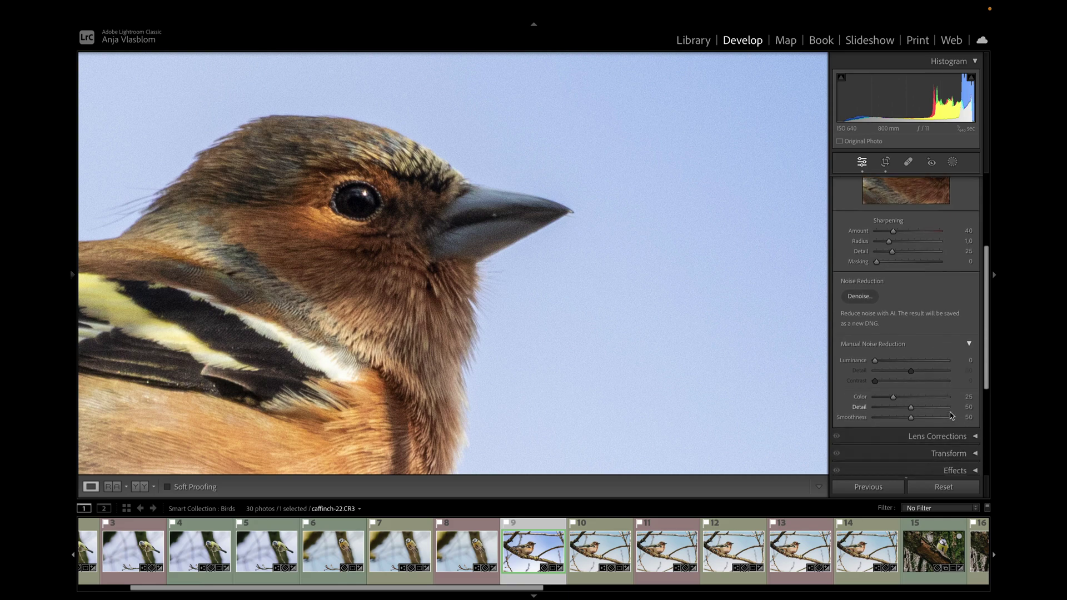
scroll(947, 410, up, 2)
click(968, 403)
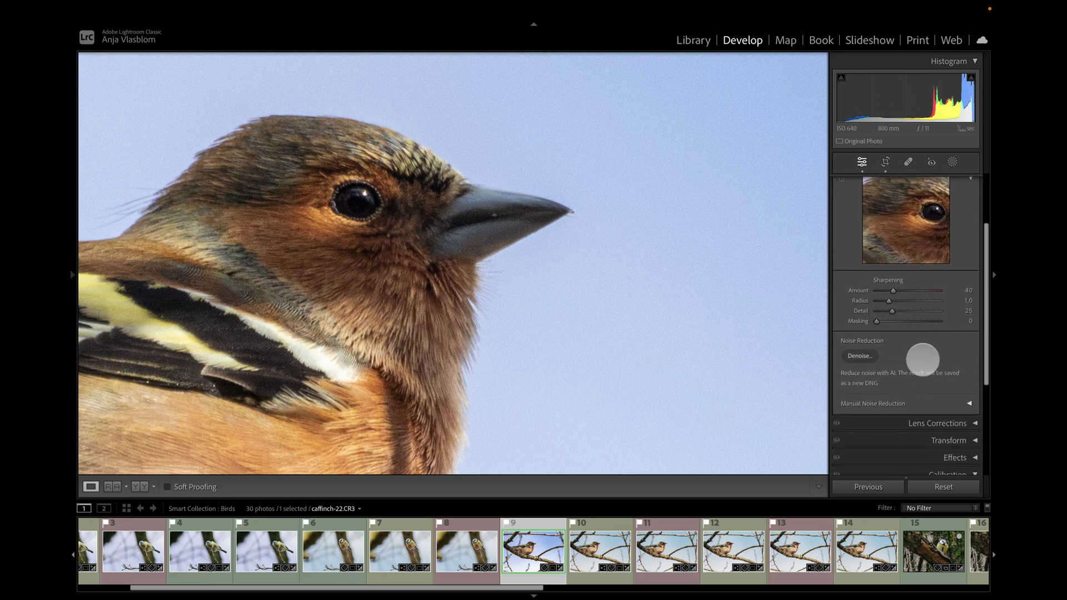
scroll(918, 353, up, 2)
scroll(918, 352, up, 2)
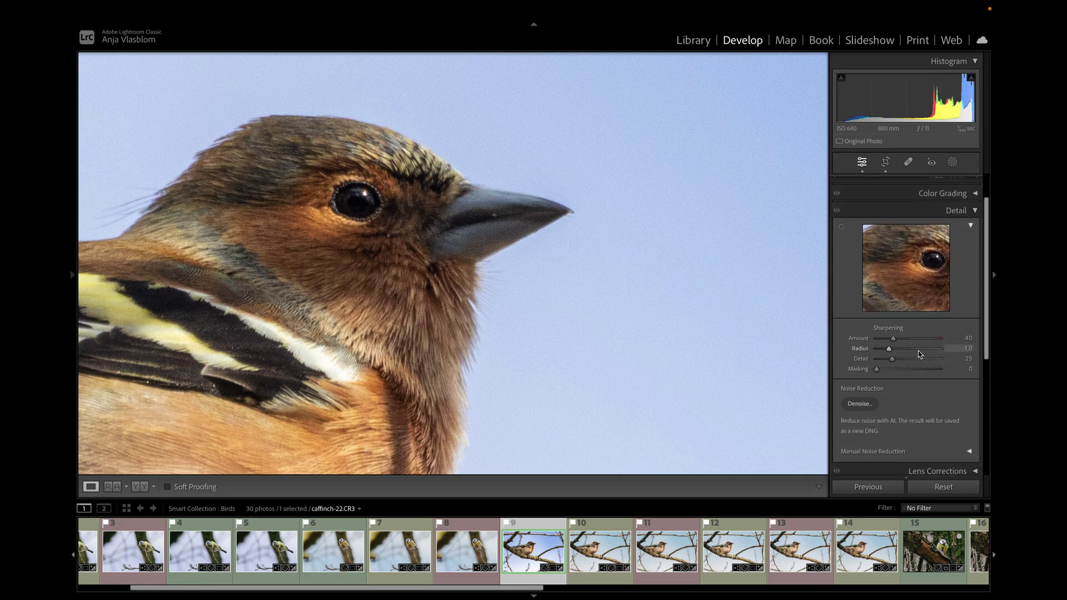
scroll(917, 352, down, 3)
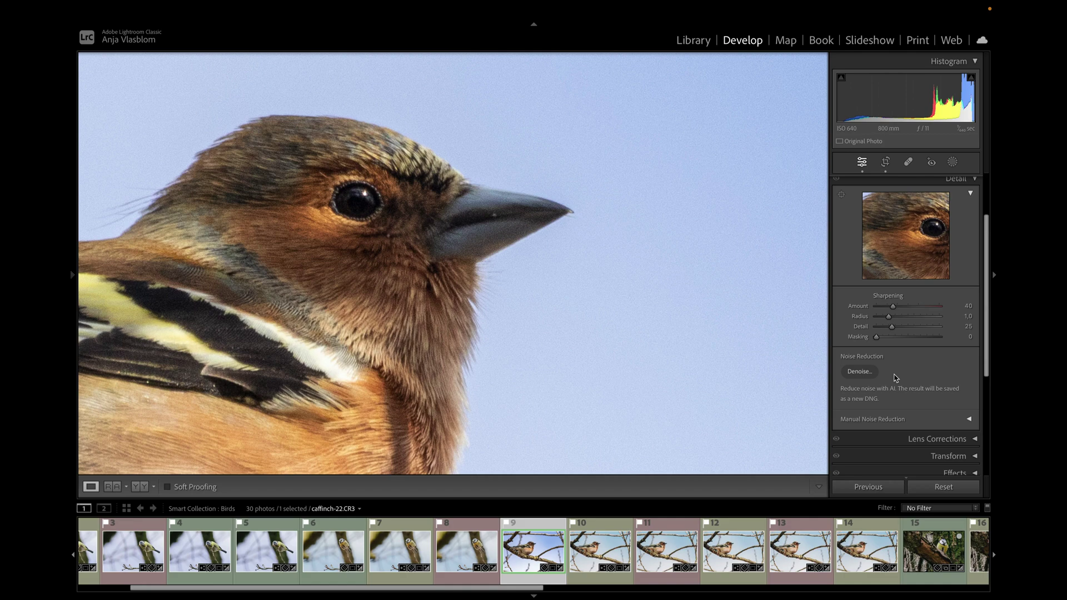
Open AI Denoise for the chaffinch photo and compare the beak area with and without Enhance.
click(869, 372)
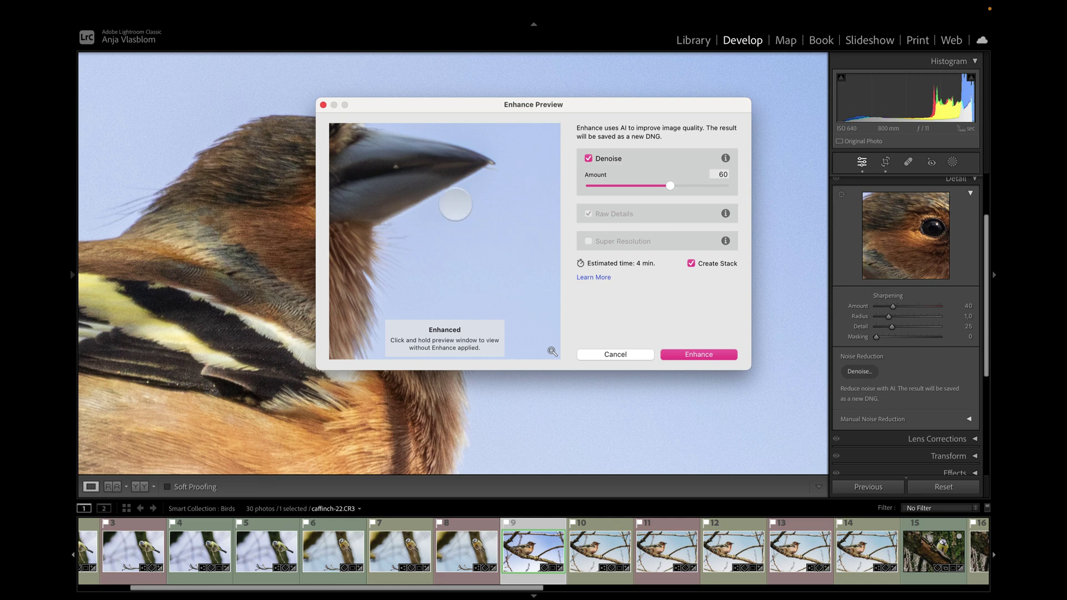
drag(453, 202, 514, 255)
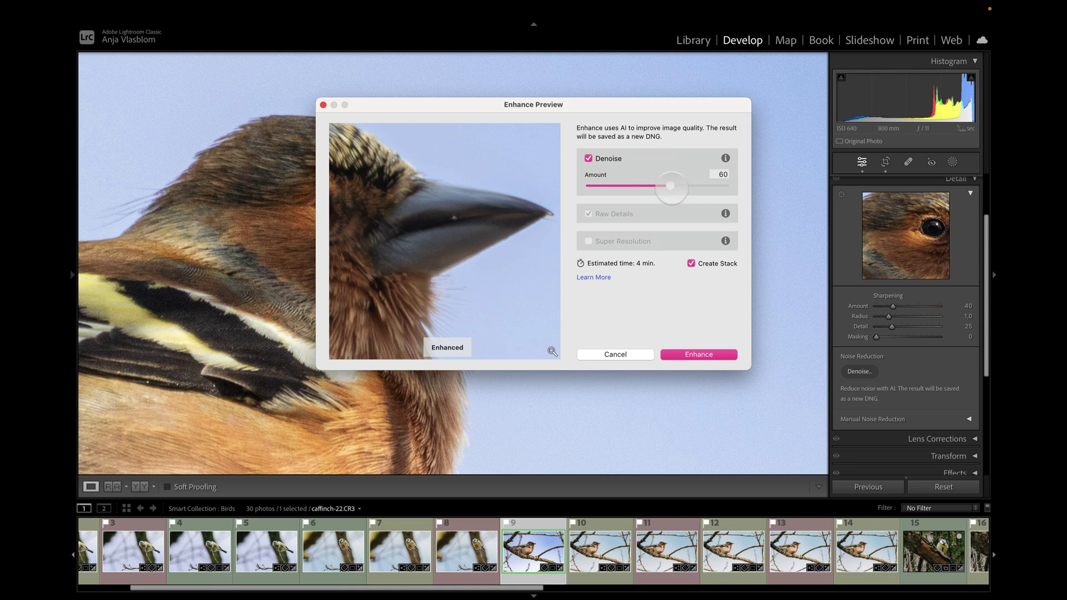
click(477, 217)
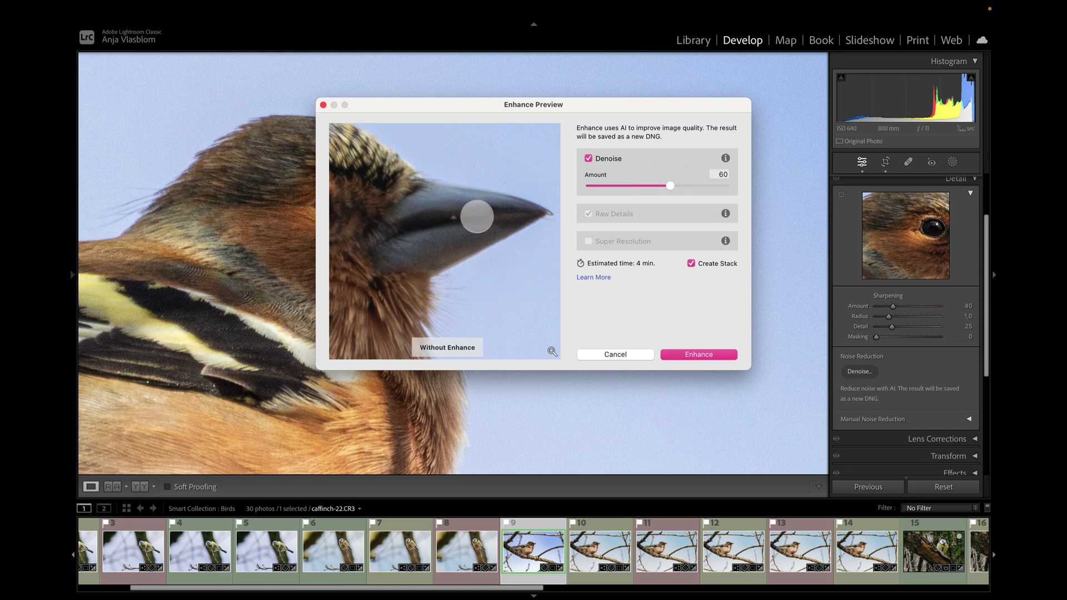
drag(477, 217, 487, 246)
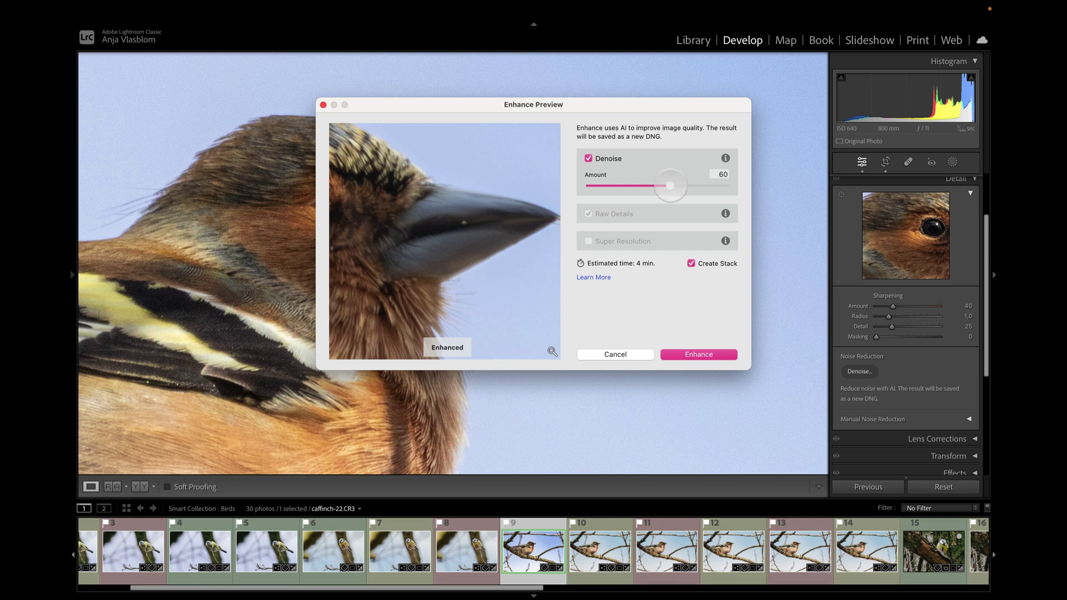
Try lower Denoise amounts of 50 and 22 and inspect the beak in the preview.
drag(670, 188, 656, 186)
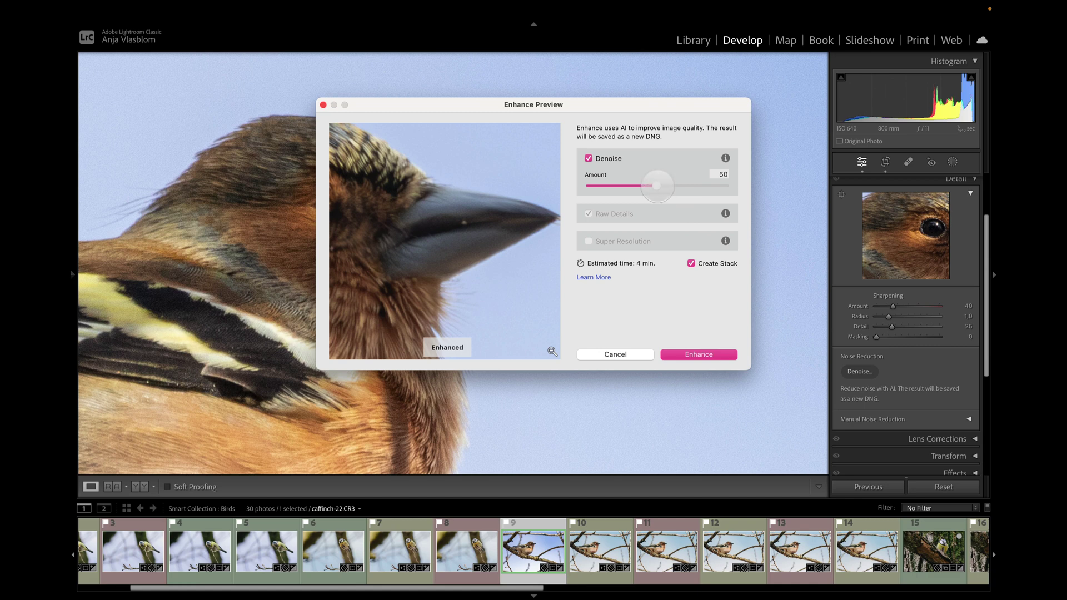
drag(656, 186, 613, 187)
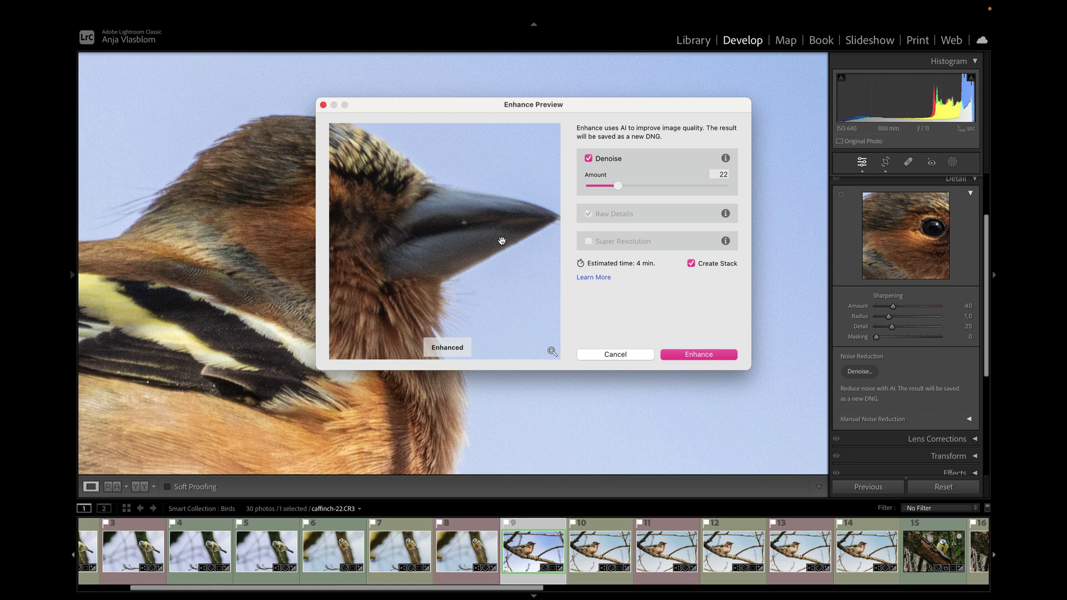
drag(501, 225, 493, 215)
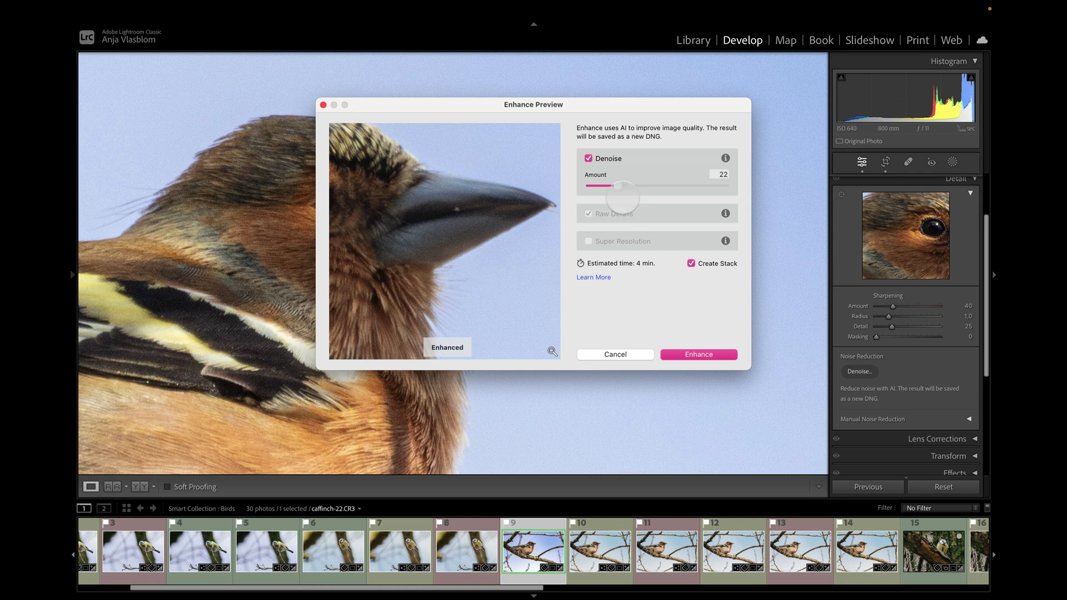
Set the Denoise amount to about 62 and run Enhance to create a denoised DNG of the chaffinch.
drag(617, 185, 675, 184)
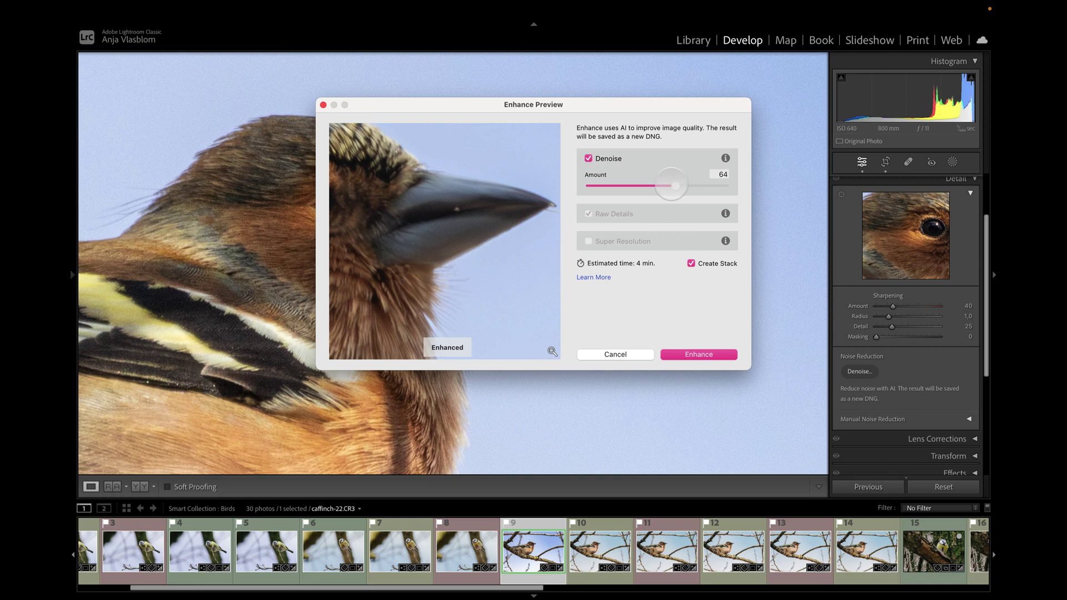
drag(671, 184, 669, 185)
click(687, 356)
click(693, 358)
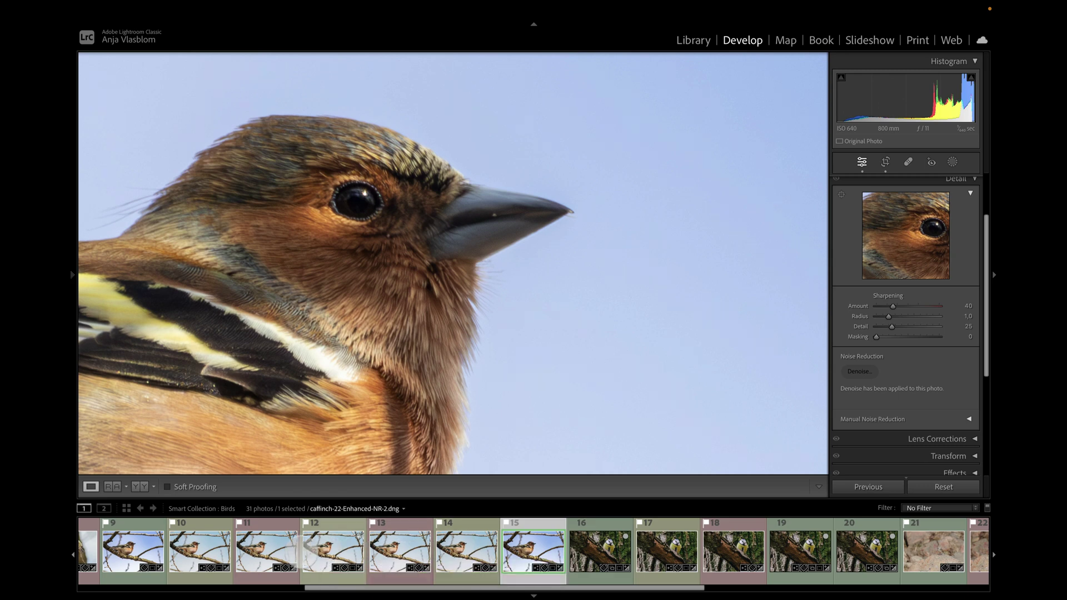
Compare the original chaffinch photo with its denoised copy, checking the copy both zoomed out and close up.
click(146, 549)
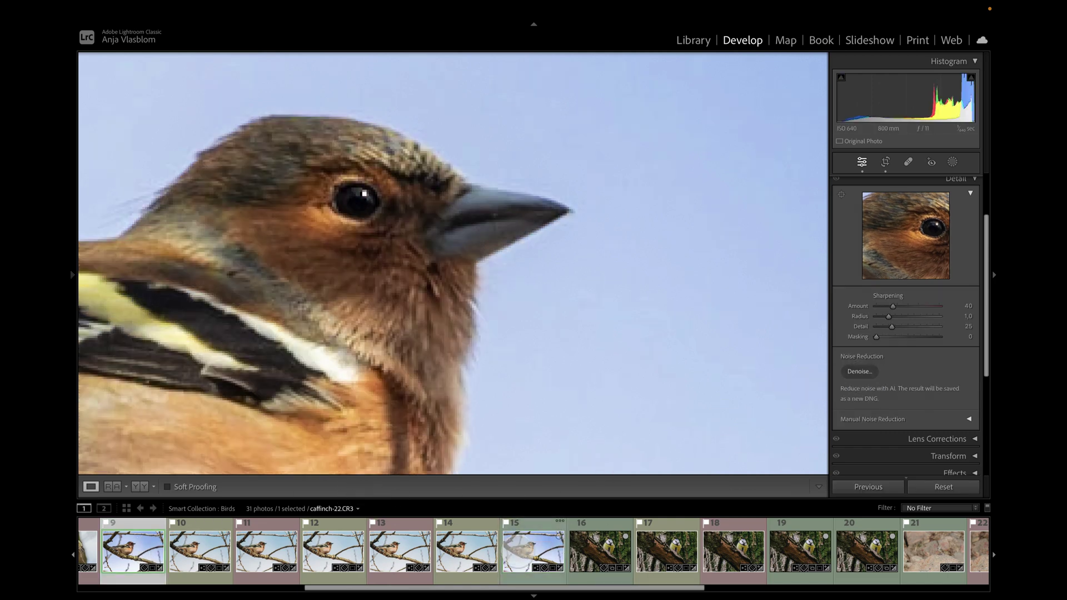
click(520, 554)
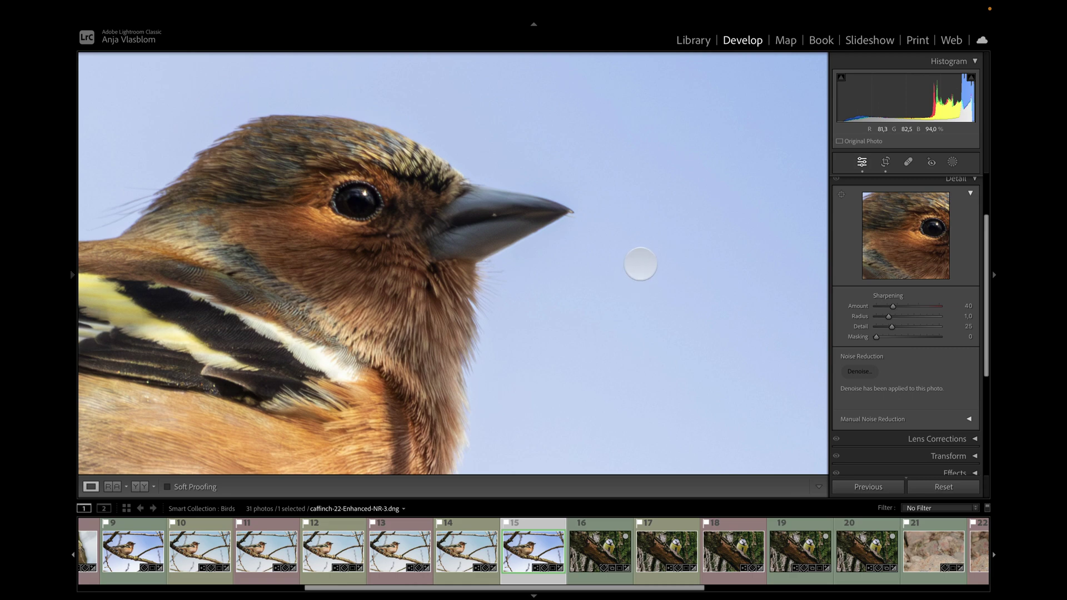
click(640, 263)
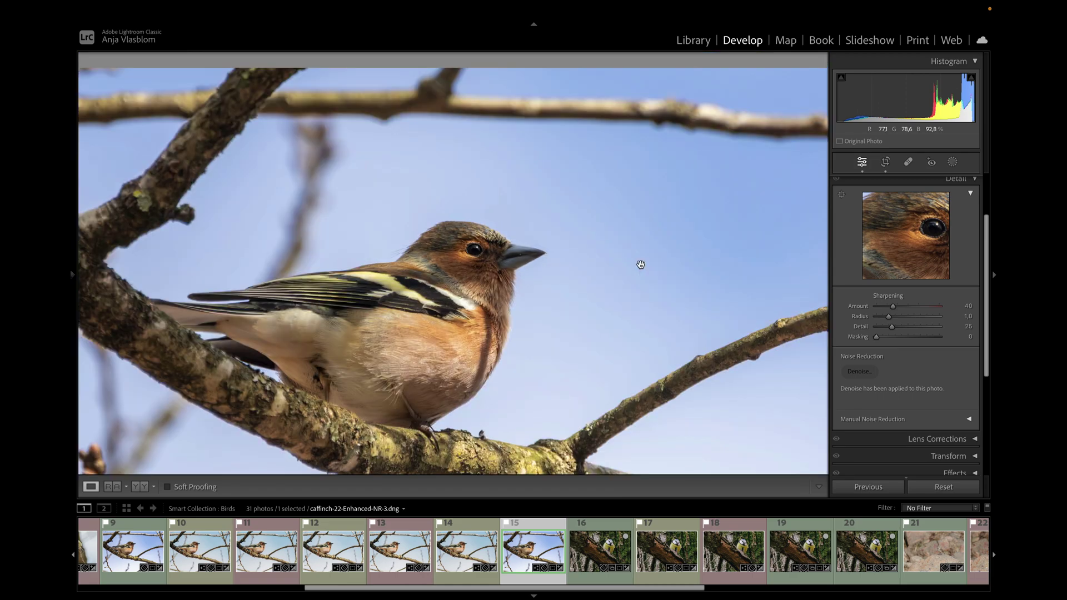
click(640, 263)
drag(544, 223, 658, 222)
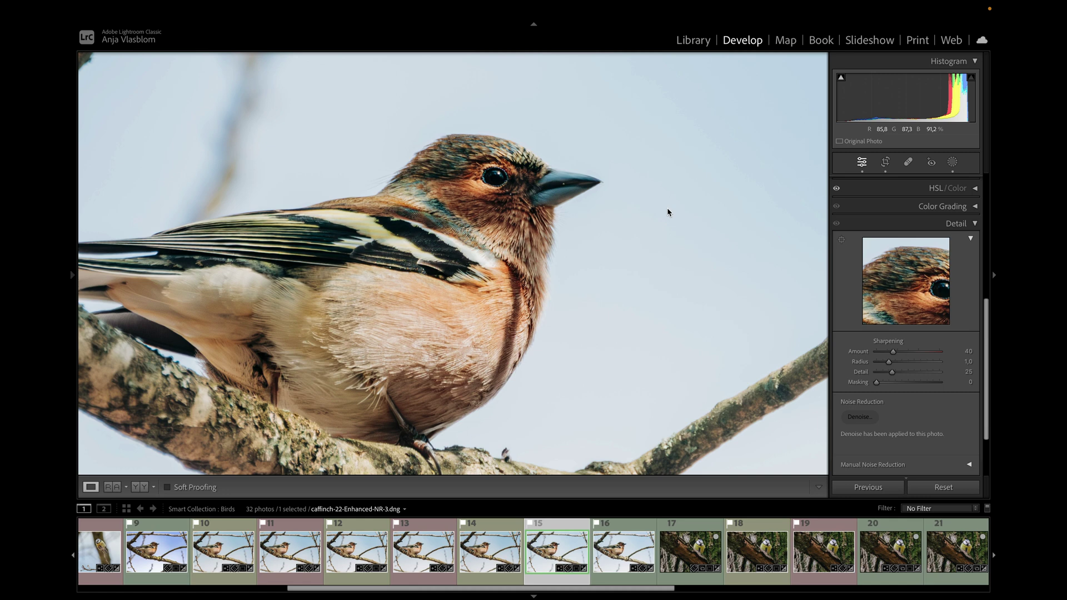
Send the denoised chaffinch to Topaz Sharpen AI as a TIFF copy with Lightroom adjustments and apply the Too Soft - Normal model.
right_click(525, 242)
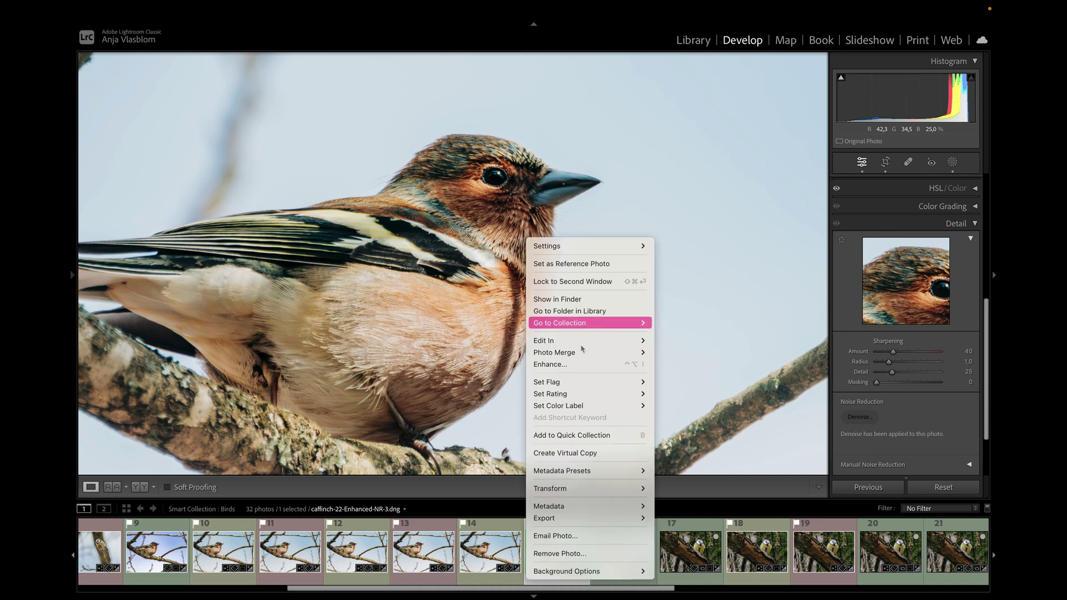
mouse_move(583, 341)
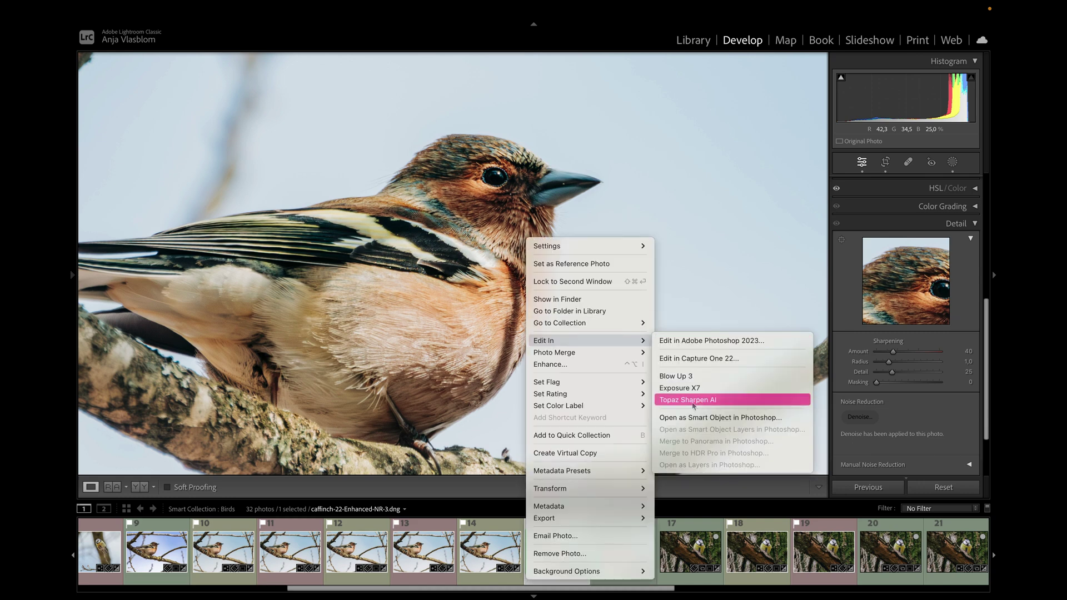
click(710, 402)
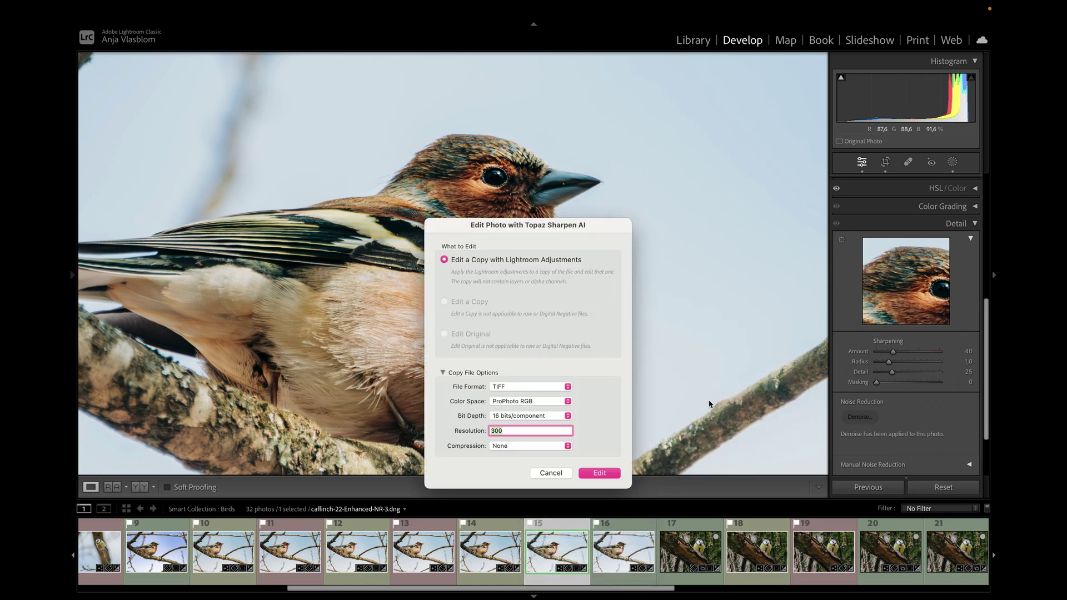
click(555, 388)
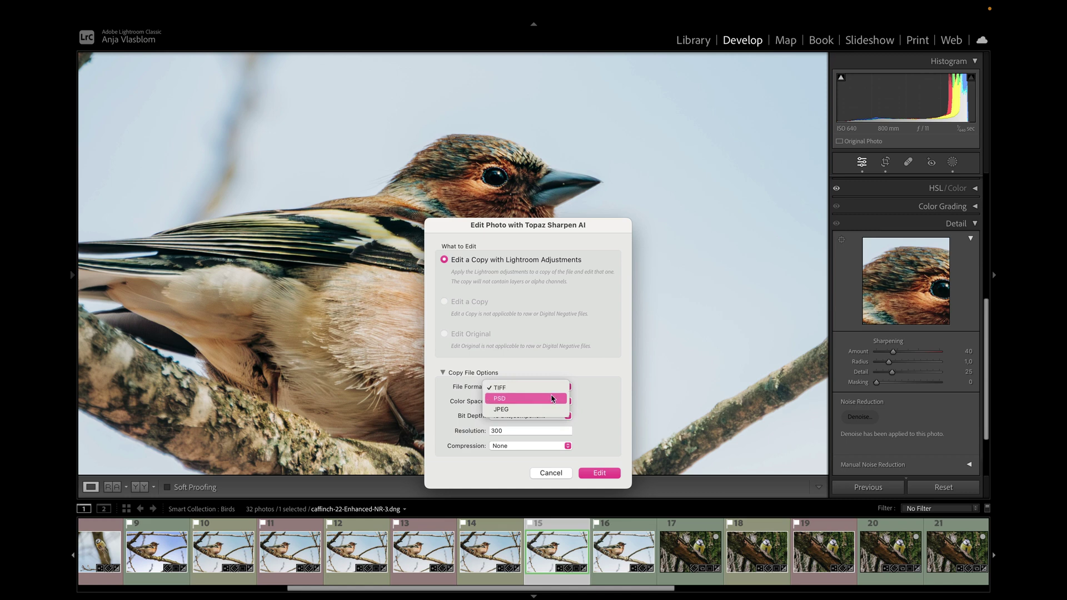
click(607, 389)
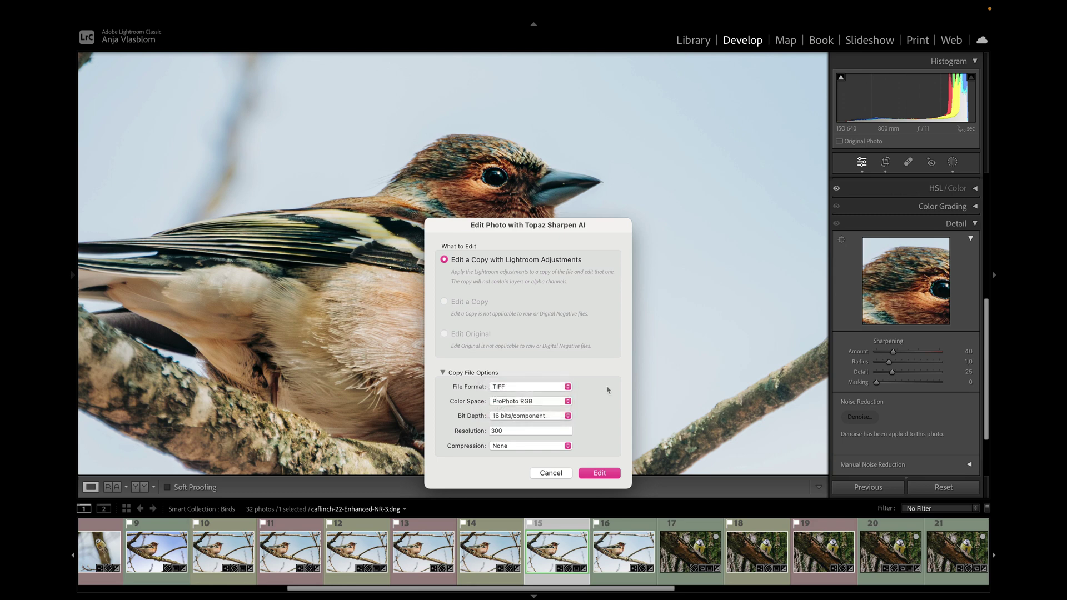
click(606, 473)
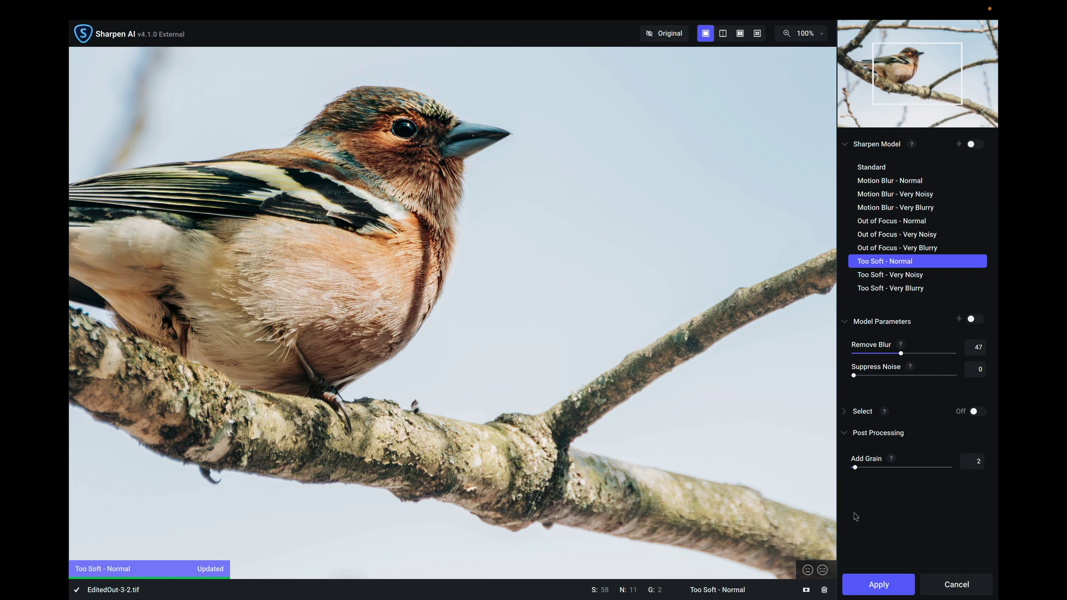
click(873, 588)
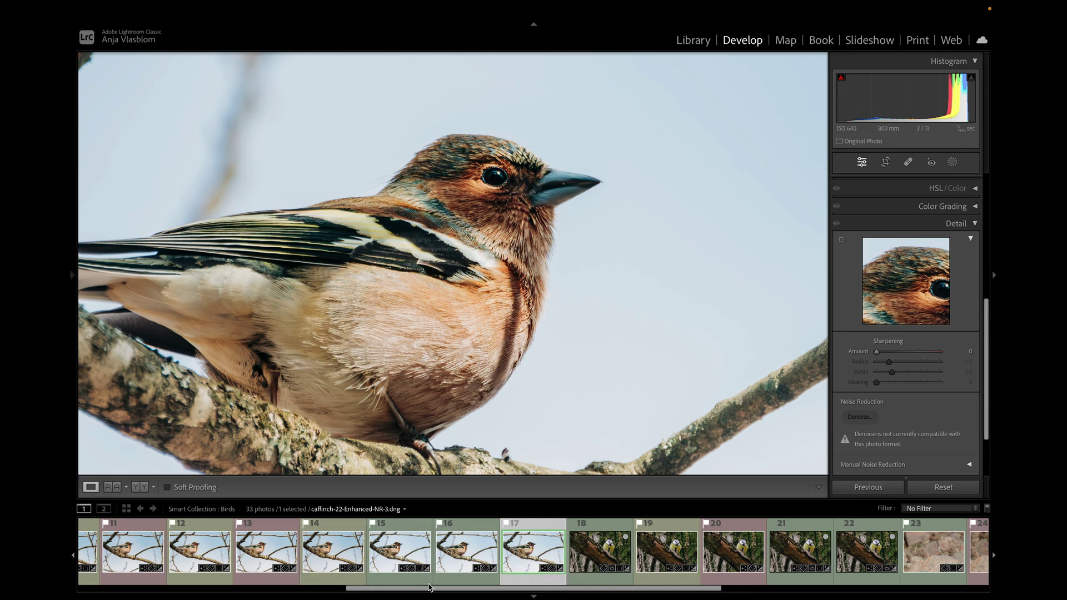
Compare the sharpened chaffinch with the reference photo side by side at matching zoom and position, and return to the single-photo view.
click(113, 491)
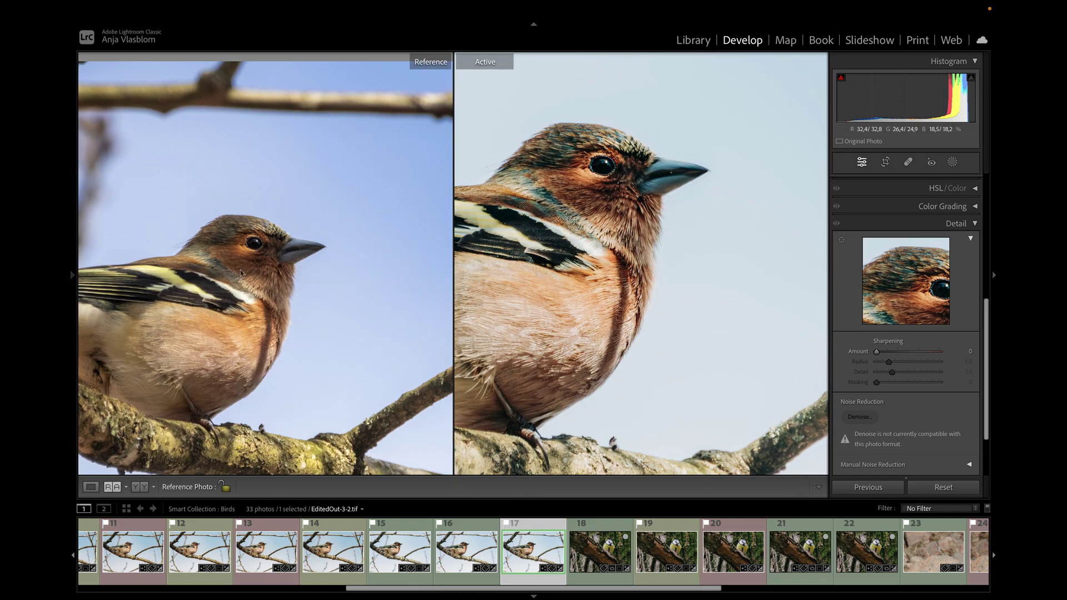
drag(244, 270, 285, 247)
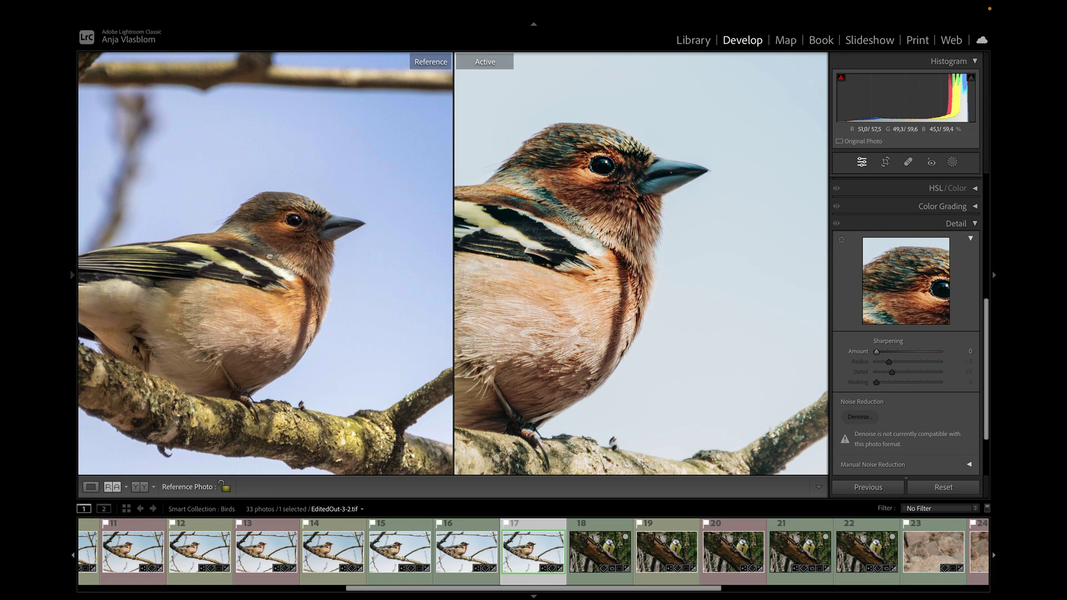
click(271, 254)
click(271, 257)
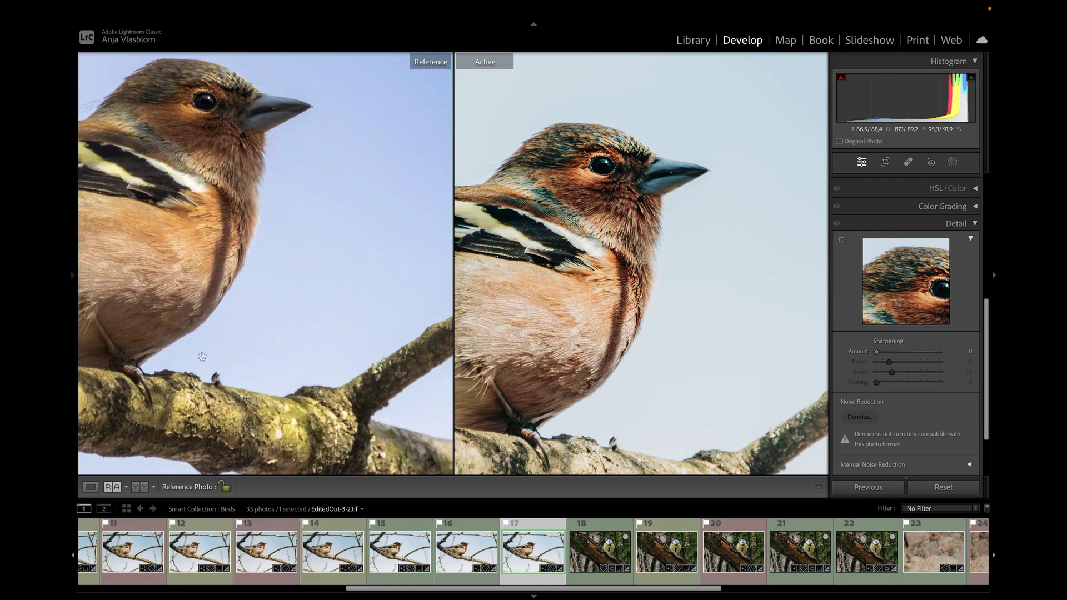
drag(222, 313, 322, 368)
drag(610, 293, 660, 282)
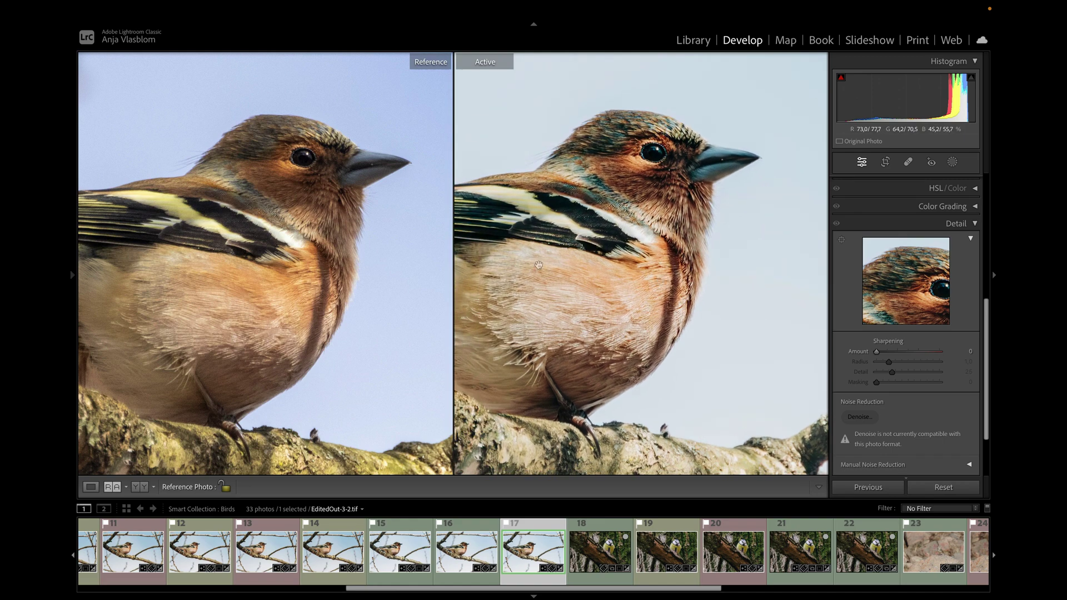
click(73, 274)
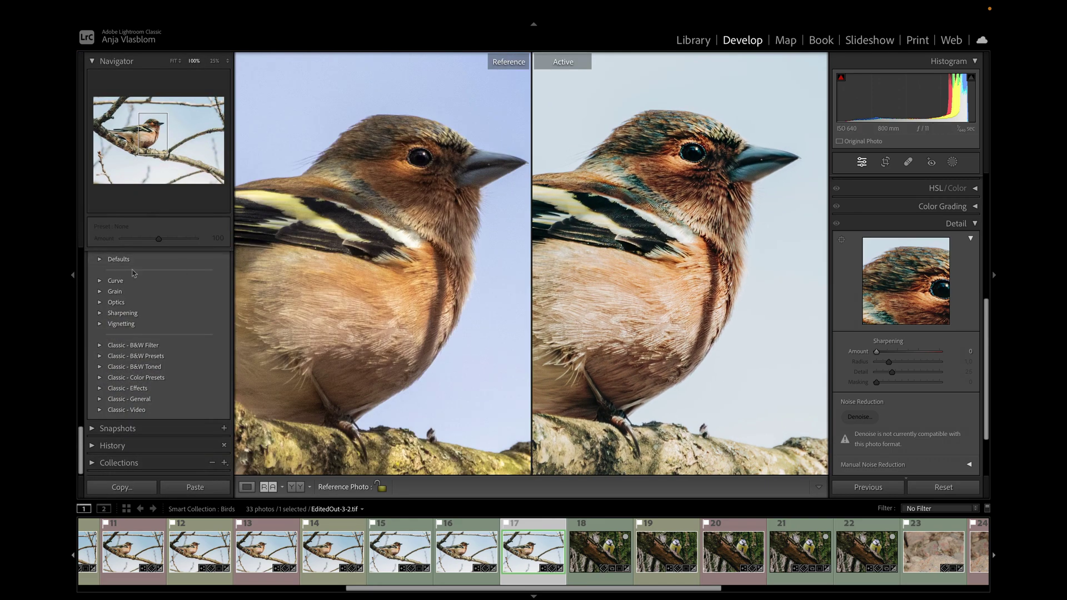
click(73, 275)
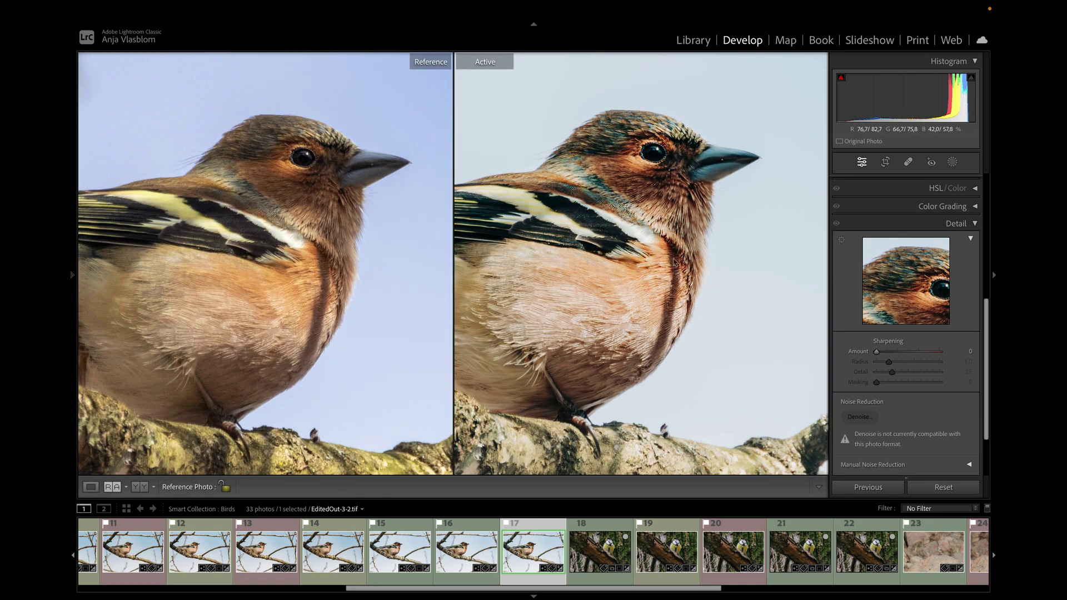
drag(637, 258, 636, 266)
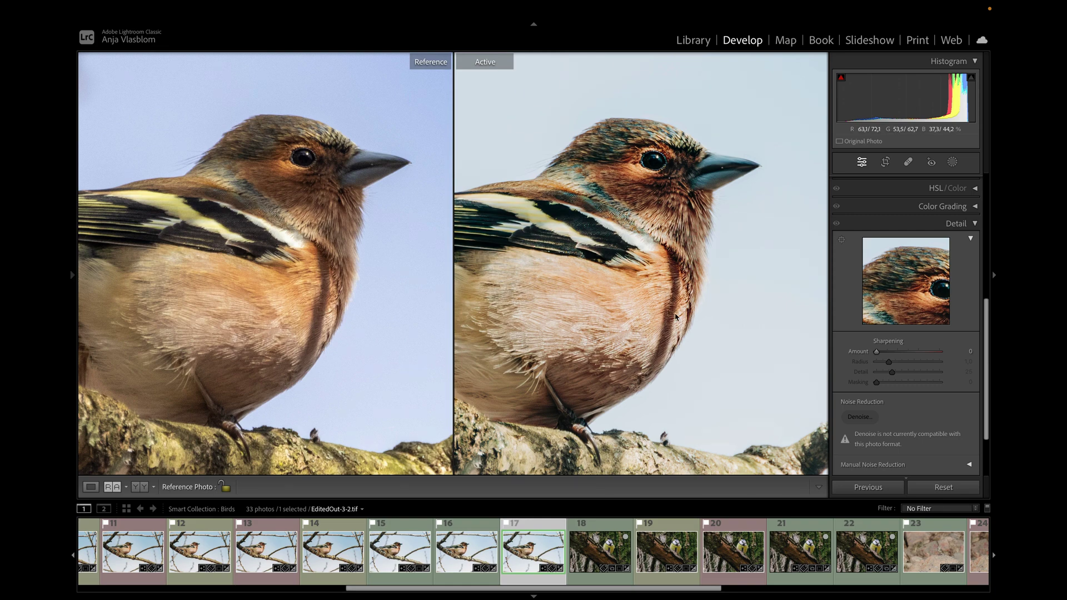
click(91, 487)
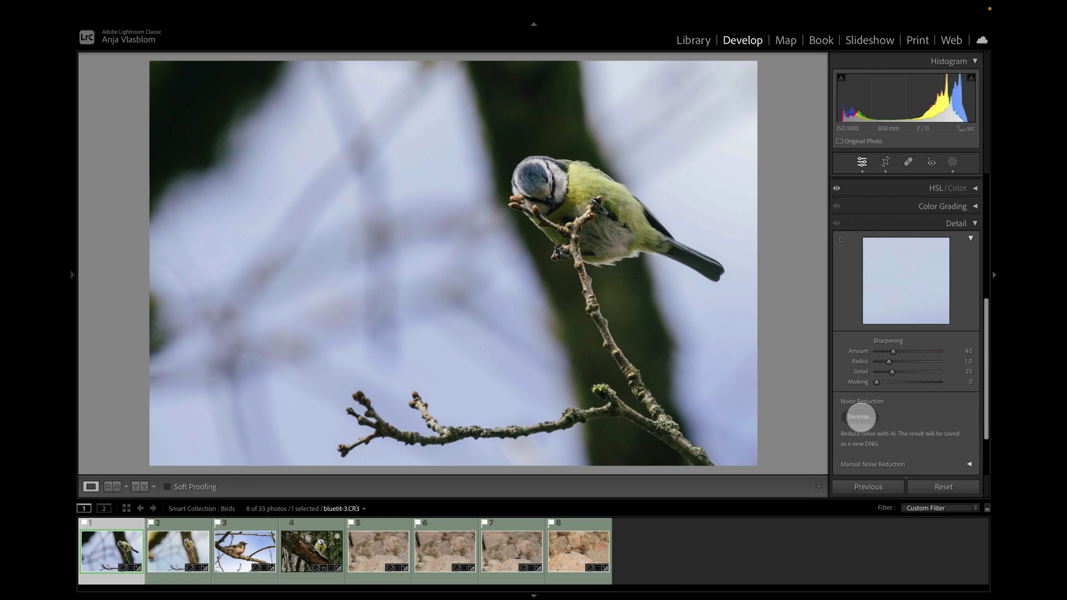
Check the AI Denoise preview on the blue tit's head, dismiss it, and denoise the photo with the last-used settings without the preview dialog.
click(860, 417)
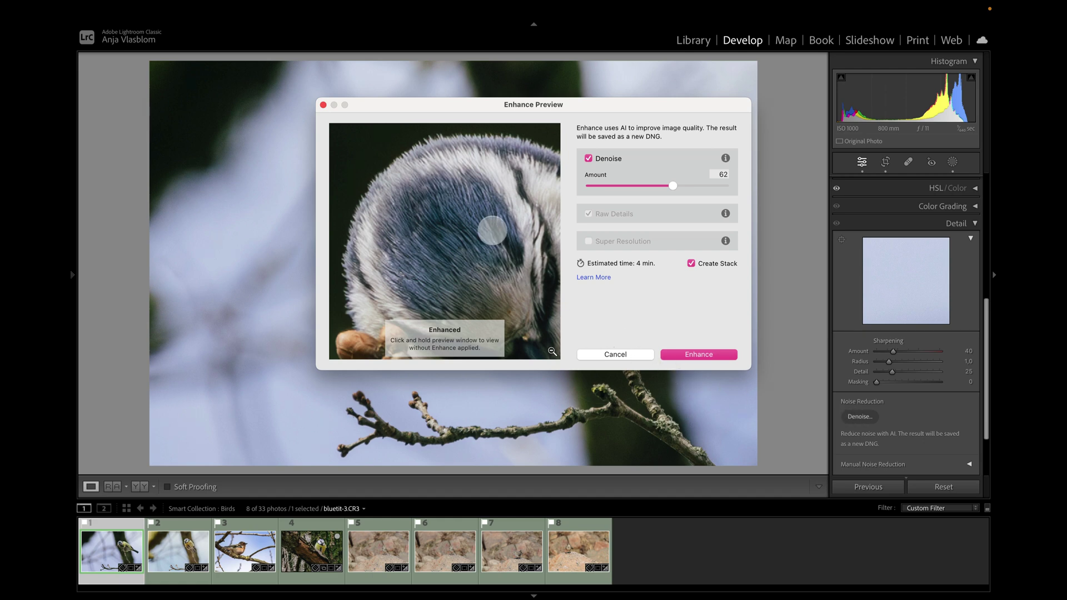
drag(460, 241, 437, 232)
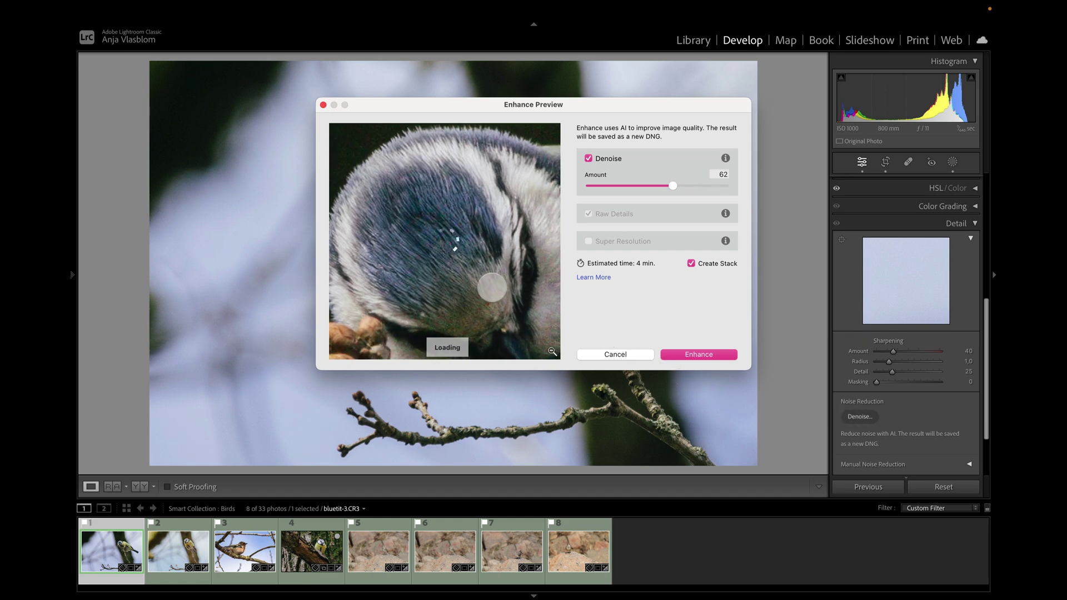
click(596, 354)
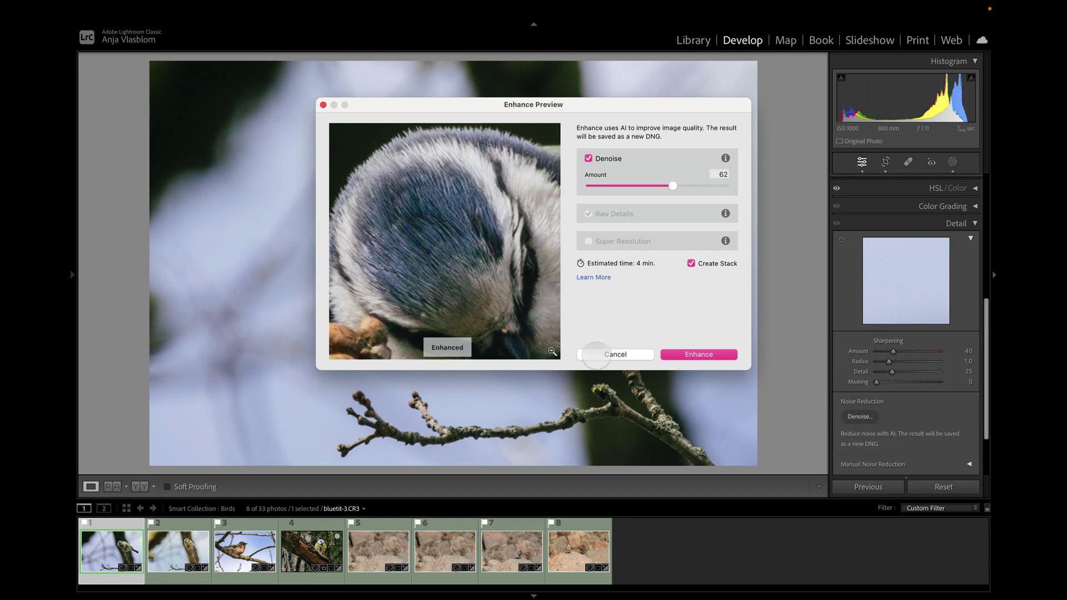
click(596, 353)
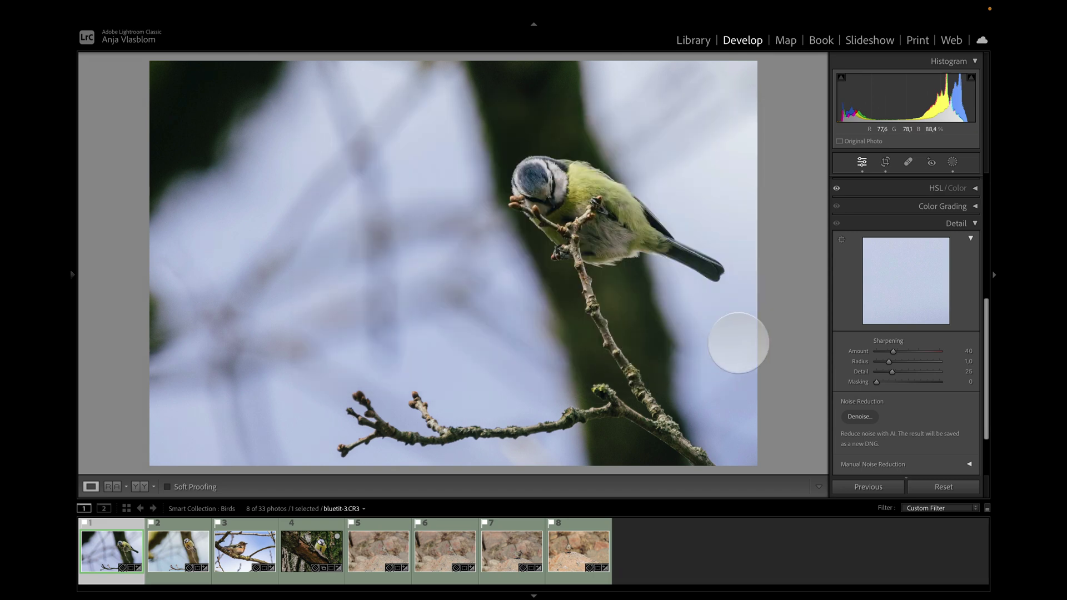
alt+click(857, 418)
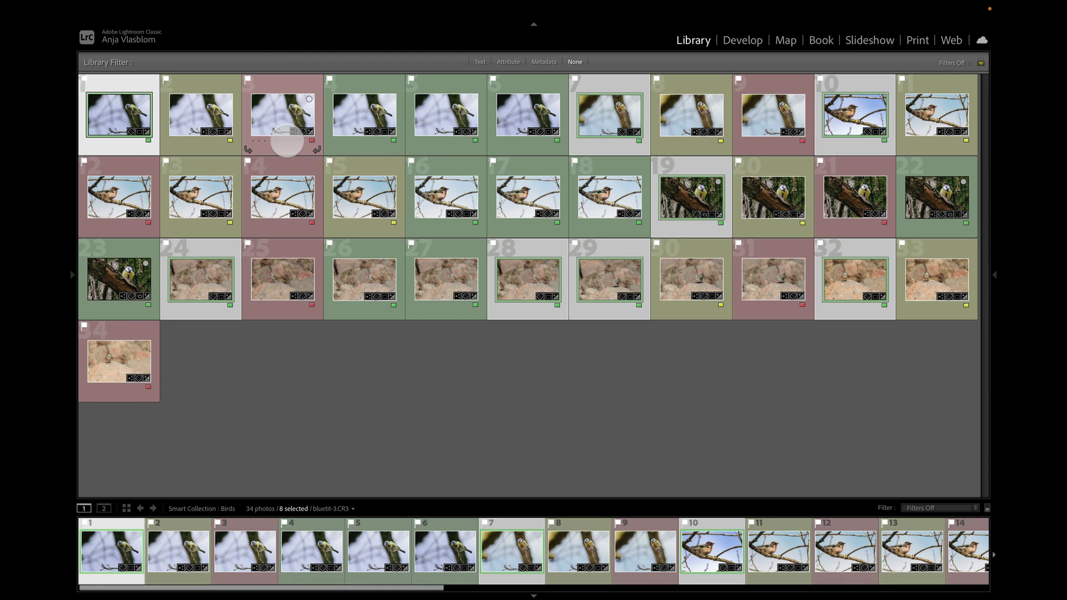
Start a batch Enhance with Denoise for the eight selected bird photos and inspect the preview of the blue tit's head.
mouse_move(378, 5)
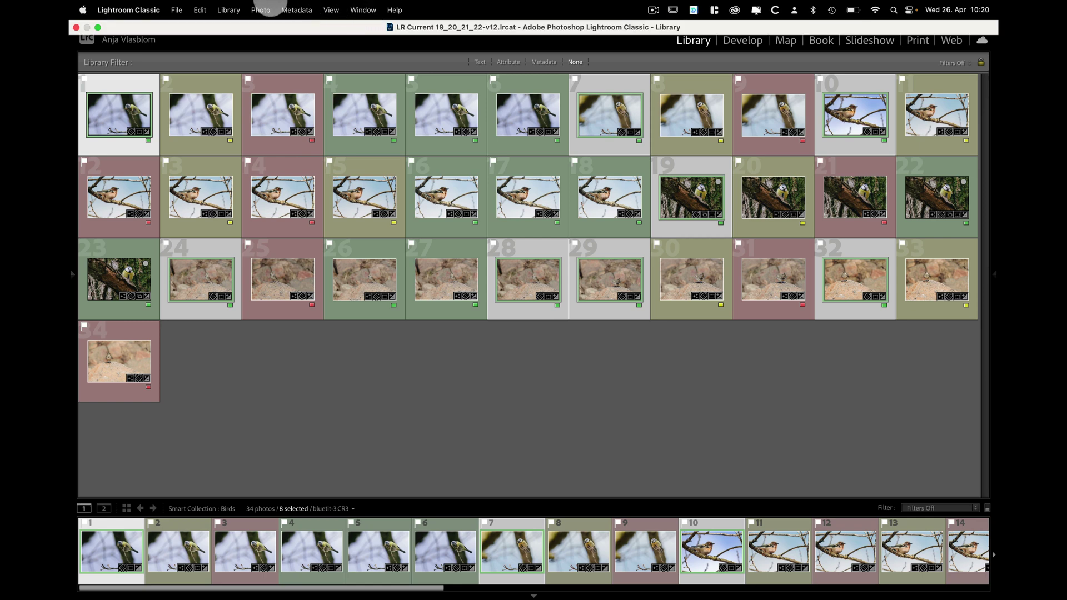
click(261, 10)
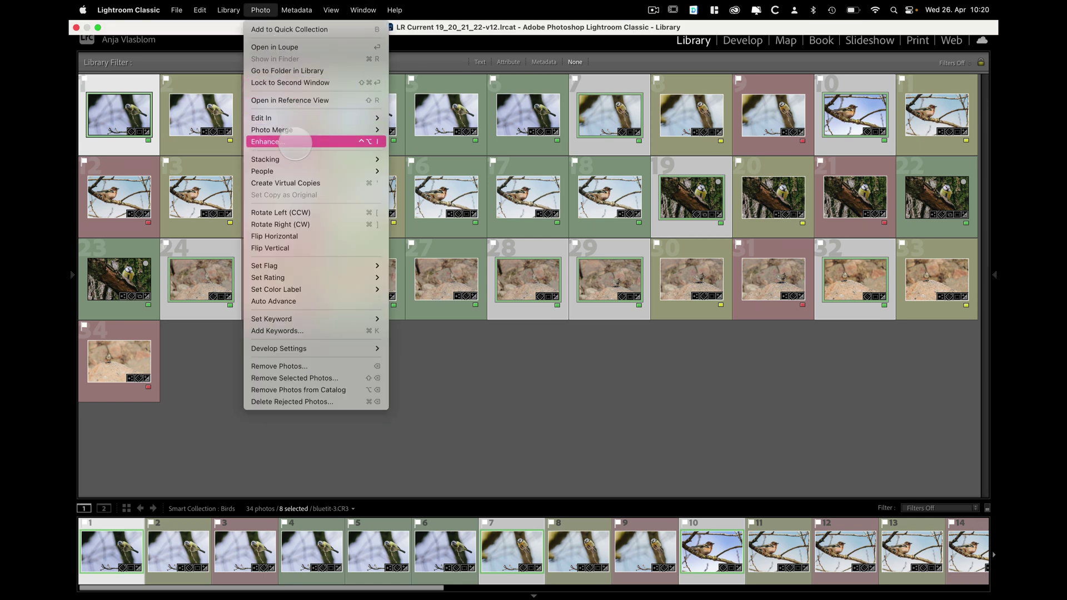
click(295, 142)
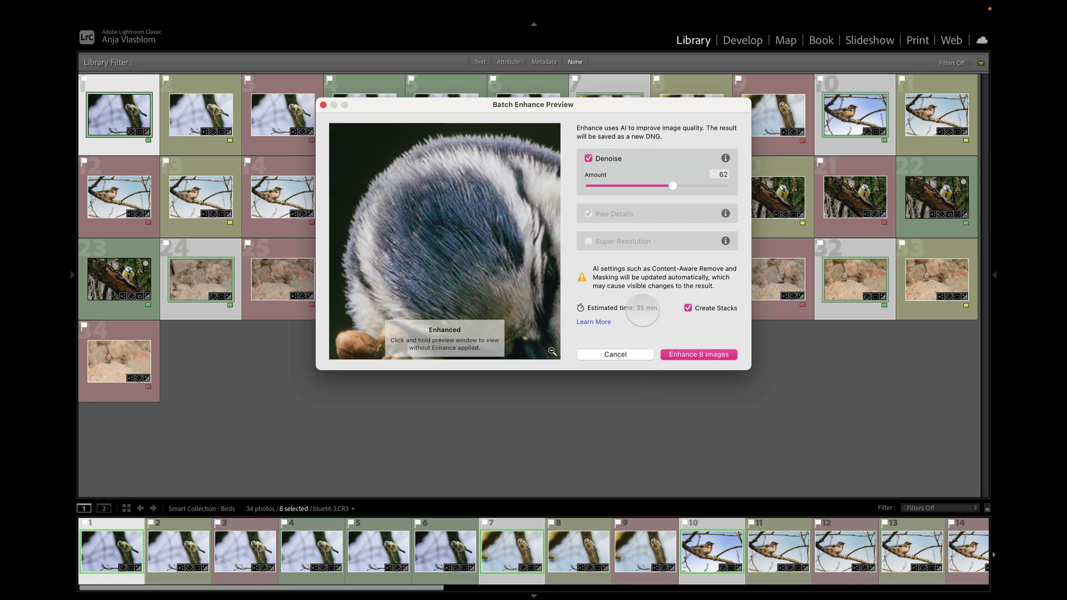
click(698, 354)
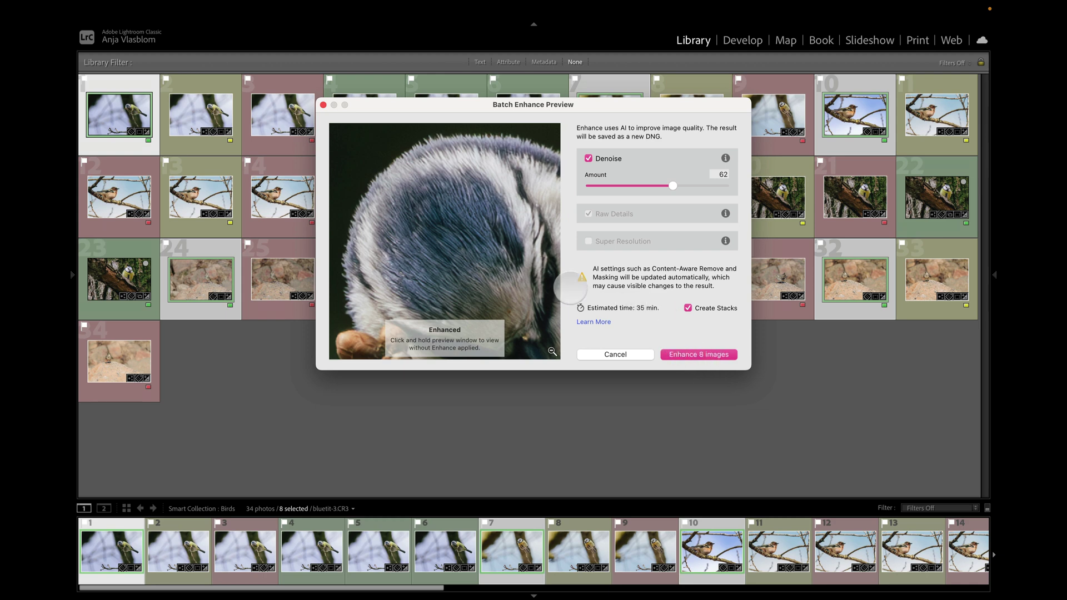
click(448, 244)
drag(449, 243, 440, 238)
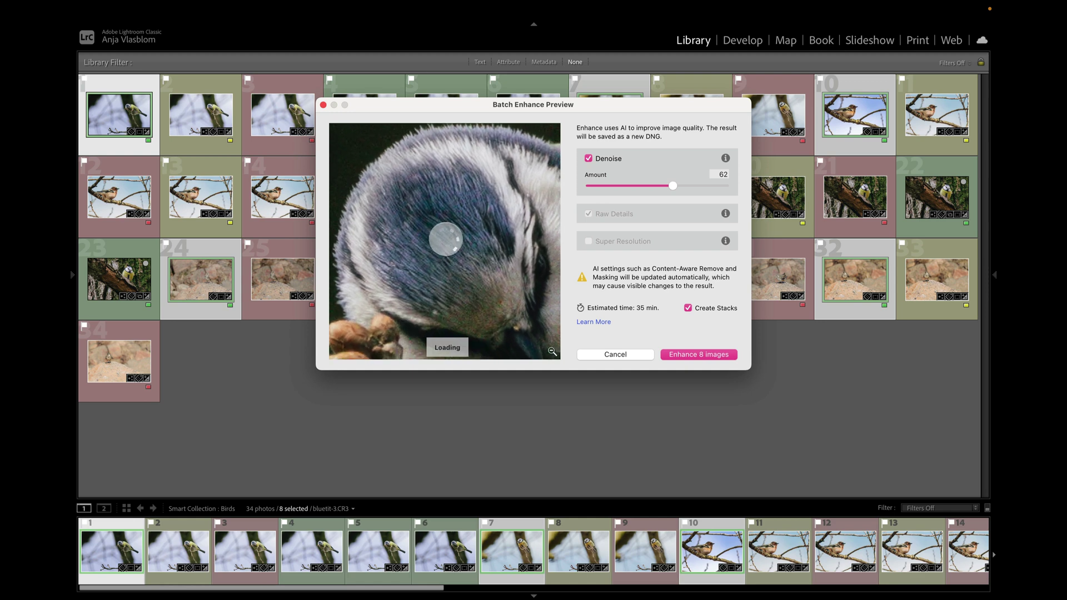